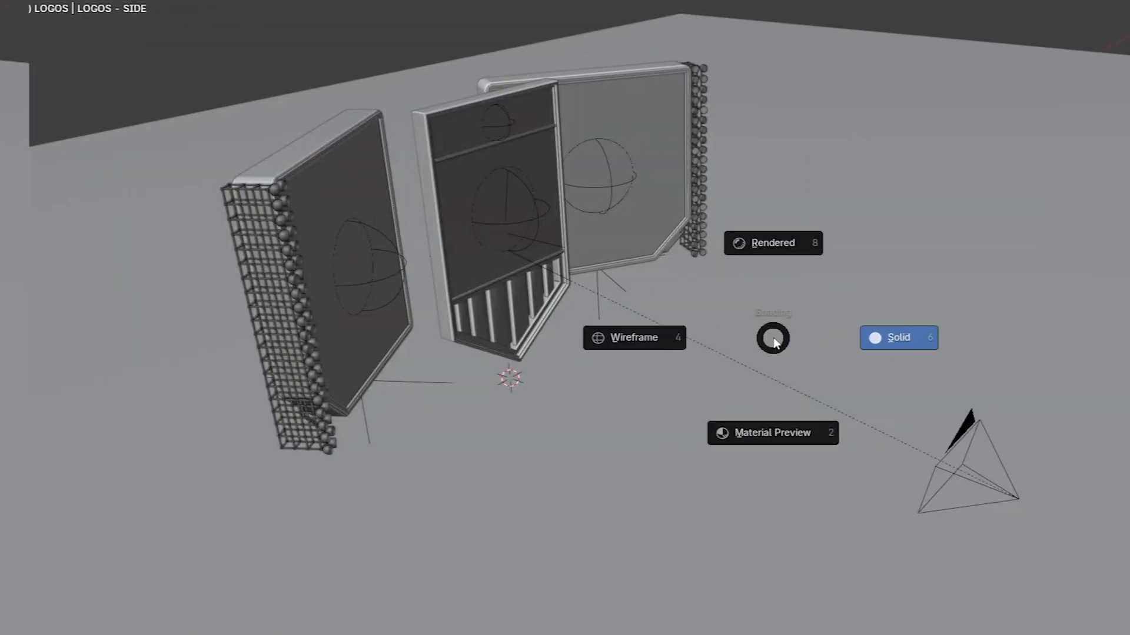
Switch the viewport to Material Preview and orbit around the logo panels and stadium stands.
left_click(759, 433)
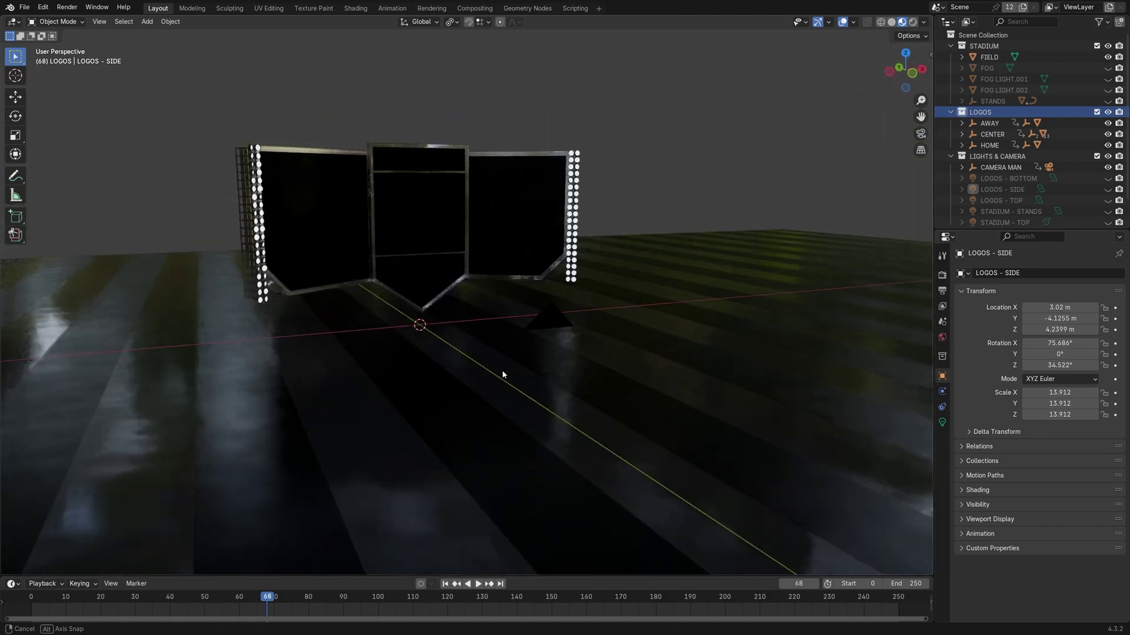
left_click_drag(503, 374, 468, 433)
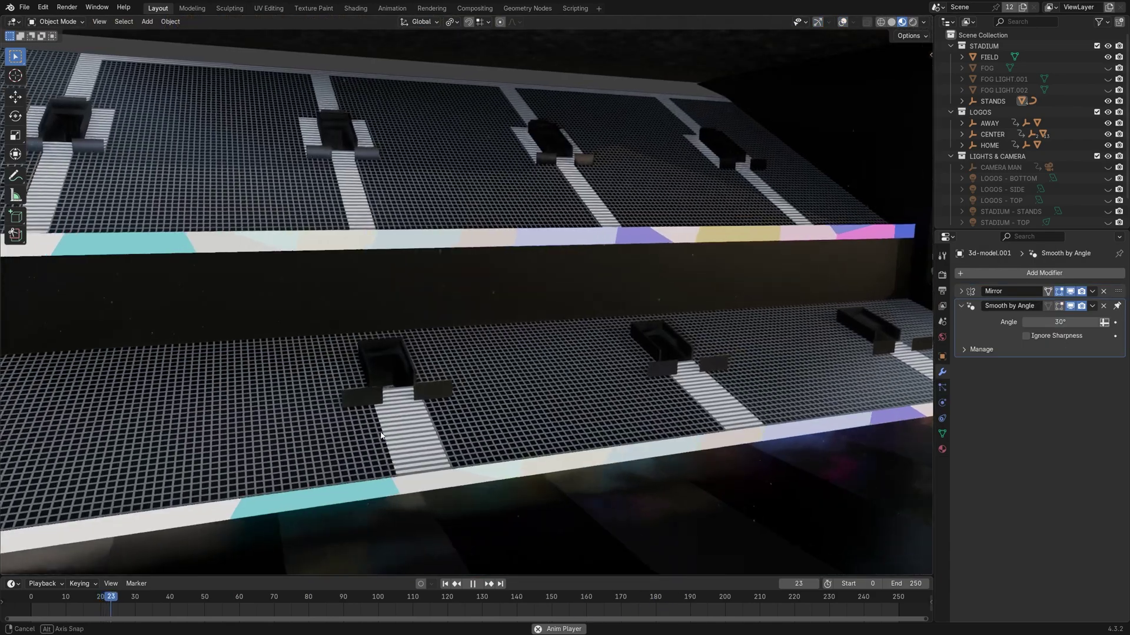
left_click_drag(412, 424, 302, 435)
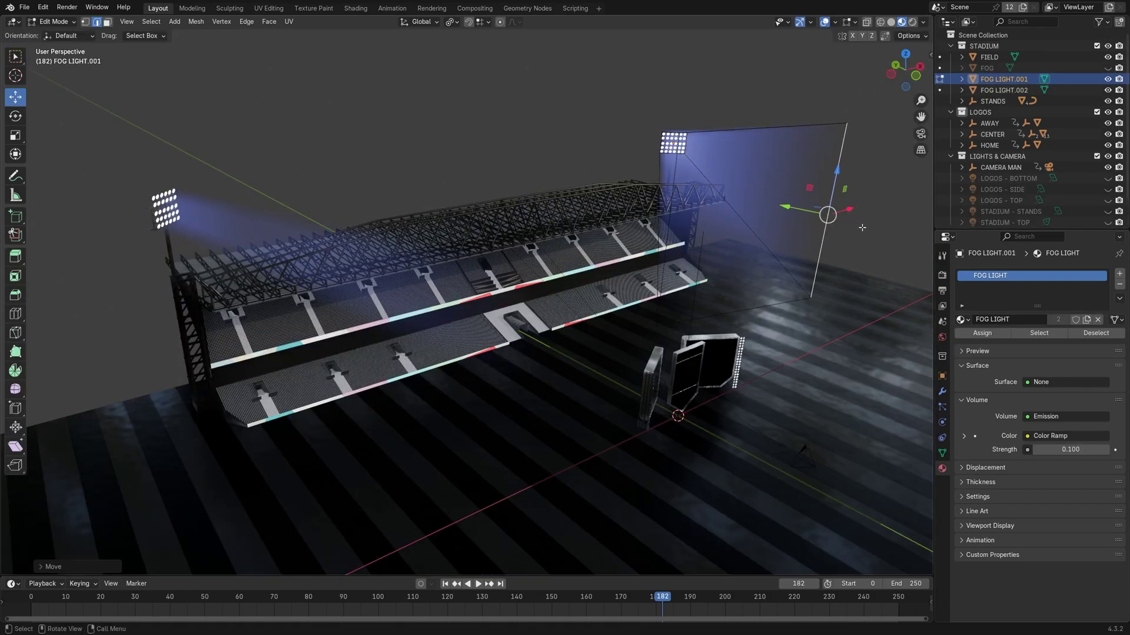
Look through the scene camera and play the camera animation from the start.
key("KP_0")
key("shift+Left")
key("space")
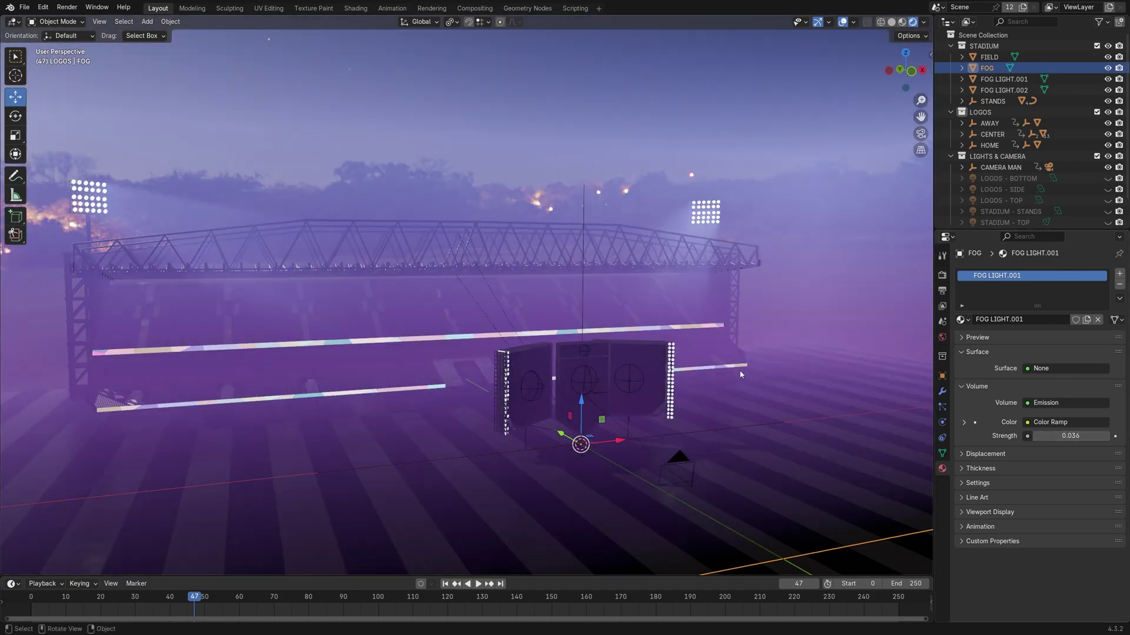
key("KP_0")
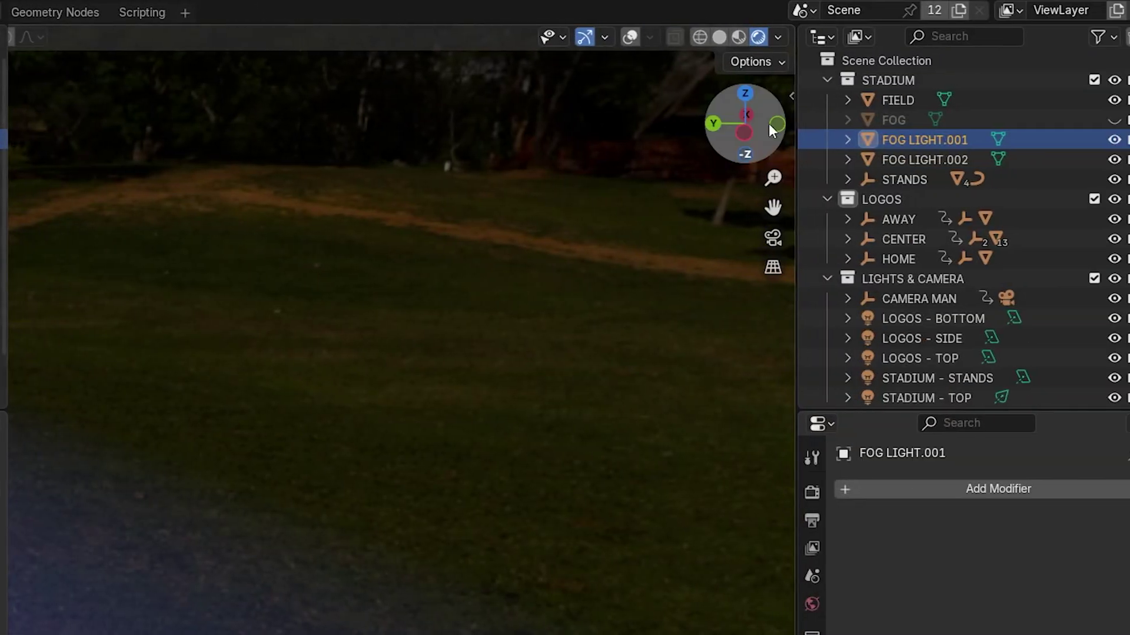
Set the viewport compositor to Always, bring the matte output nodes into view, and select the ten prerendered files.
left_click(761, 37)
left_click(812, 327)
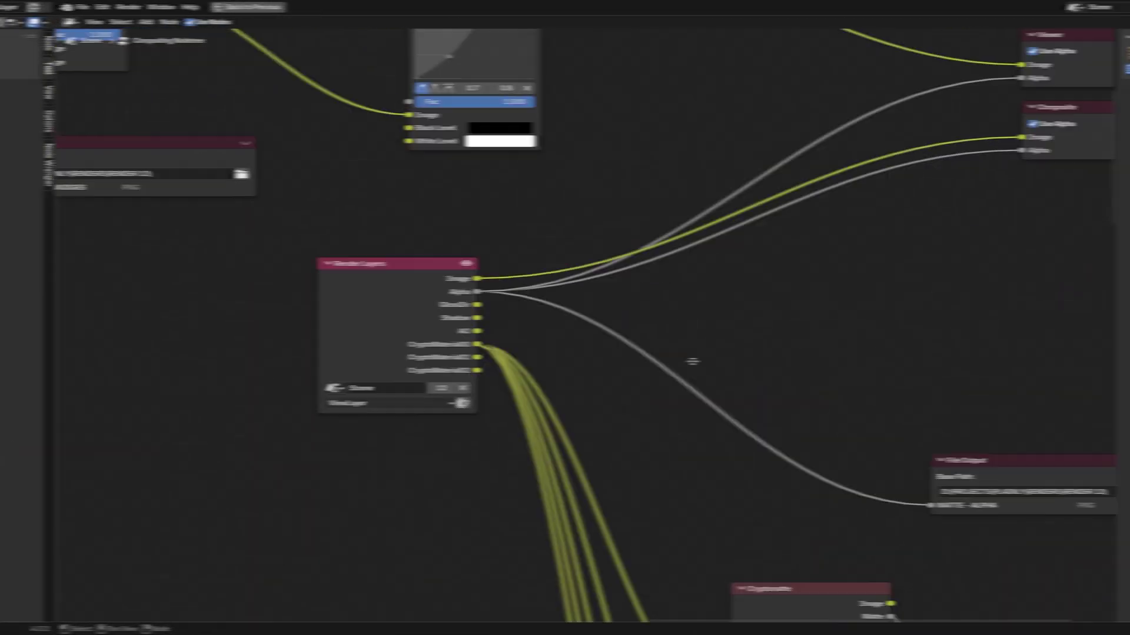
left_click_drag(694, 361, 354, 327)
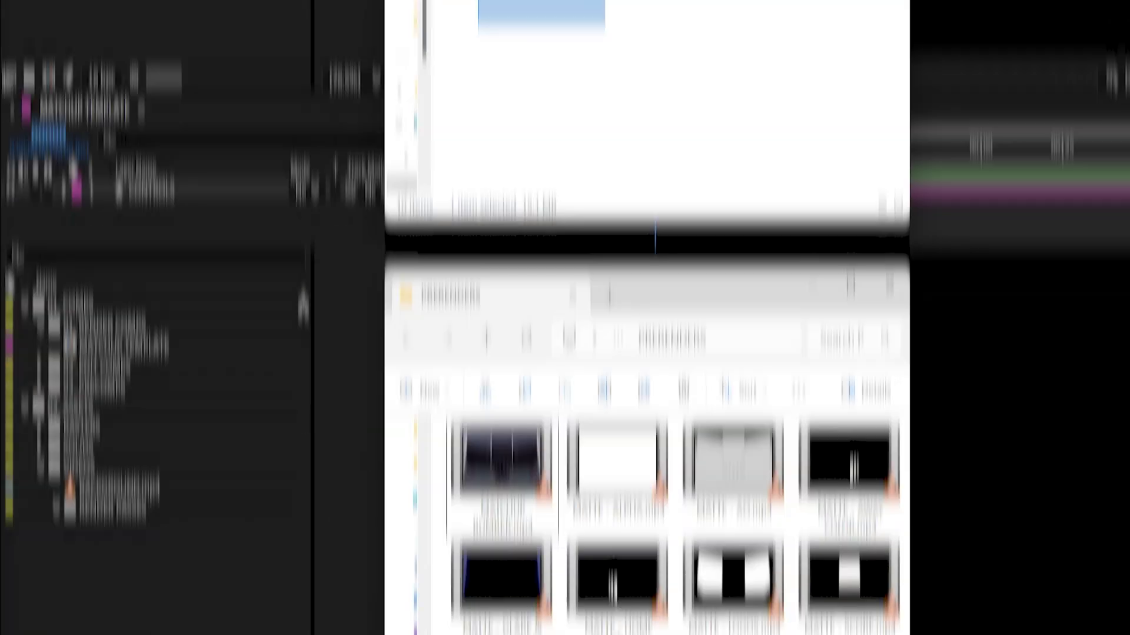
left_click_drag(845, 416, 425, 141)
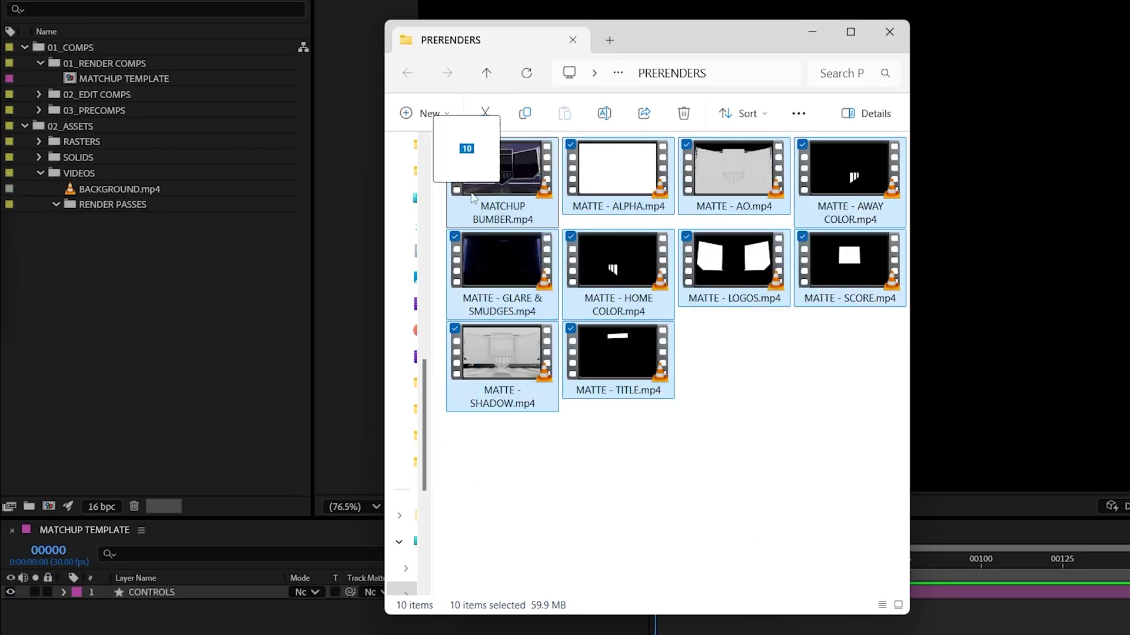
Import the ten prerendered mp4 passes into the RENDER PASSES folder.
left_click_drag(158, 210, 158, 210)
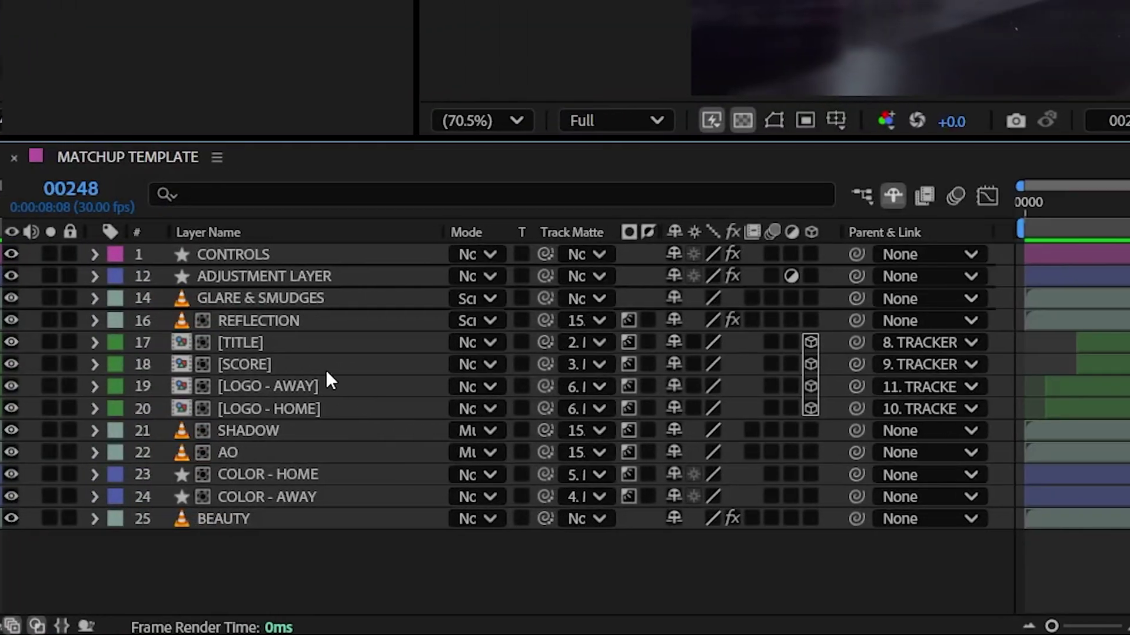
Adjust HOME - COLOR to a brighter blue shifted toward yellow.
left_click(285, 253)
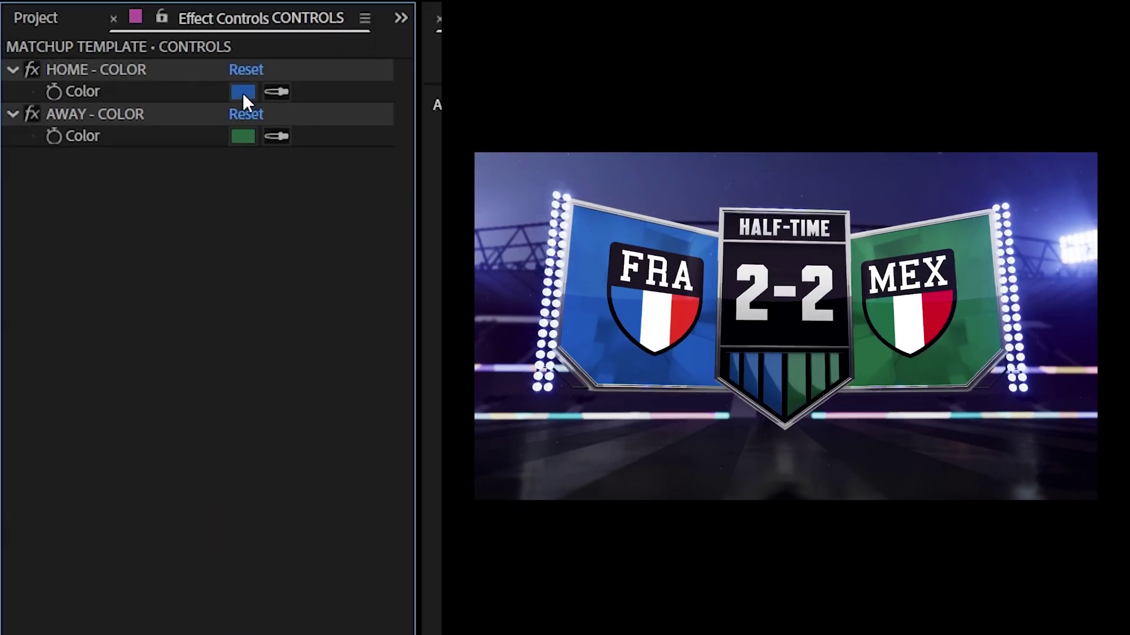
left_click(243, 182)
left_click_drag(354, 334, 363, 209)
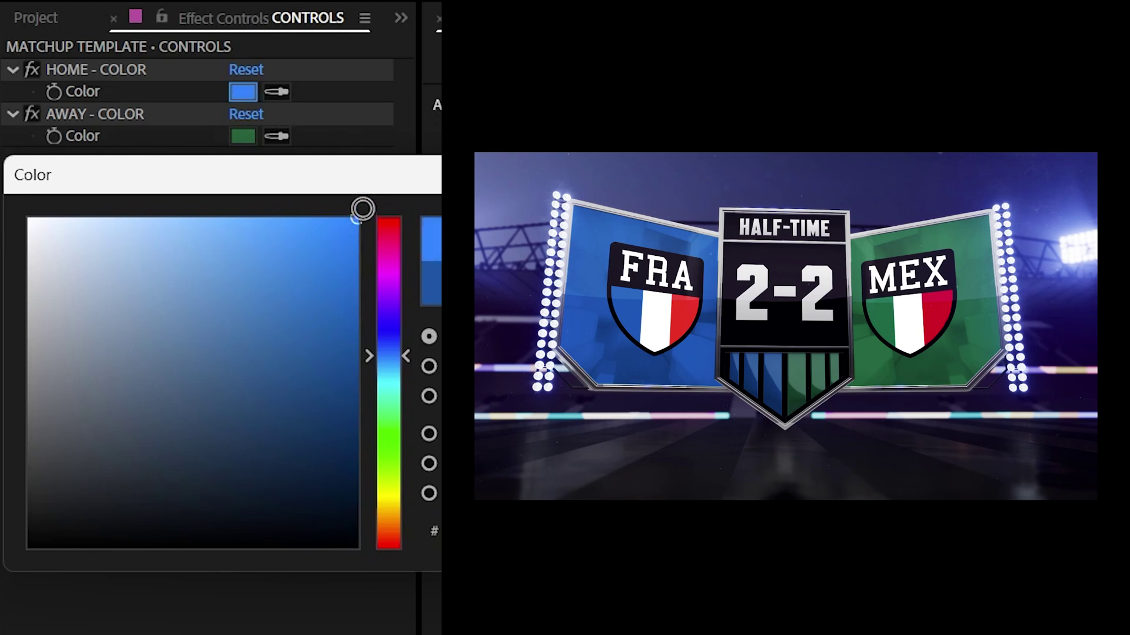
left_click_drag(404, 353, 417, 506)
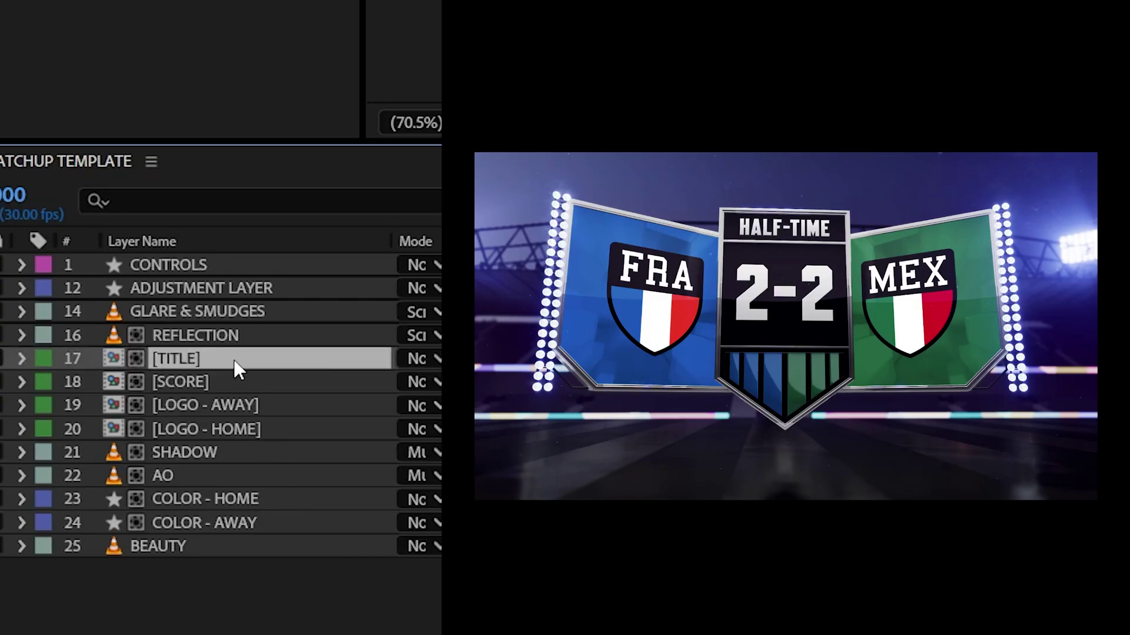
Change the score text to 3-3 and place the Argentina logo into the LOGO - AWAY comp.
double_click(235, 359)
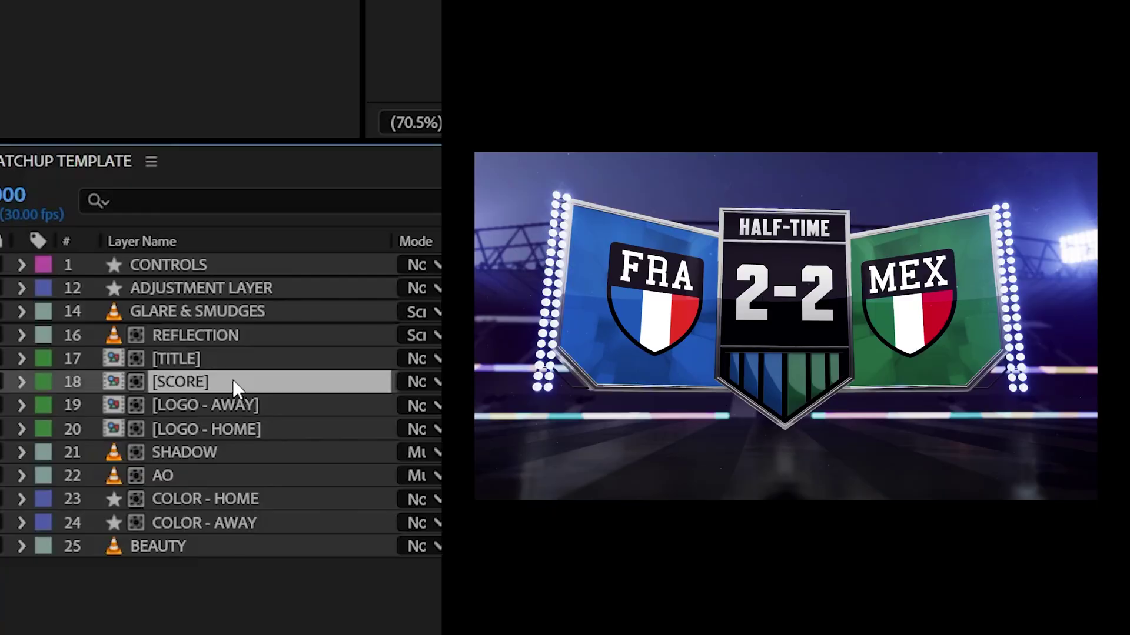
double_click(235, 383)
double_click(193, 265)
type("3-")
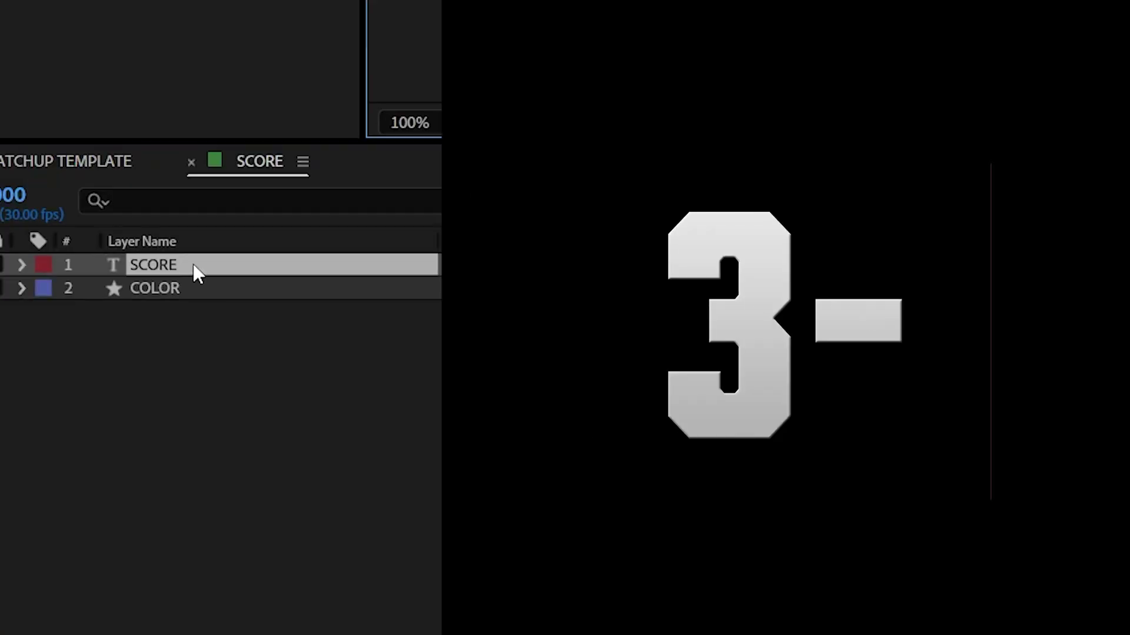
type("3")
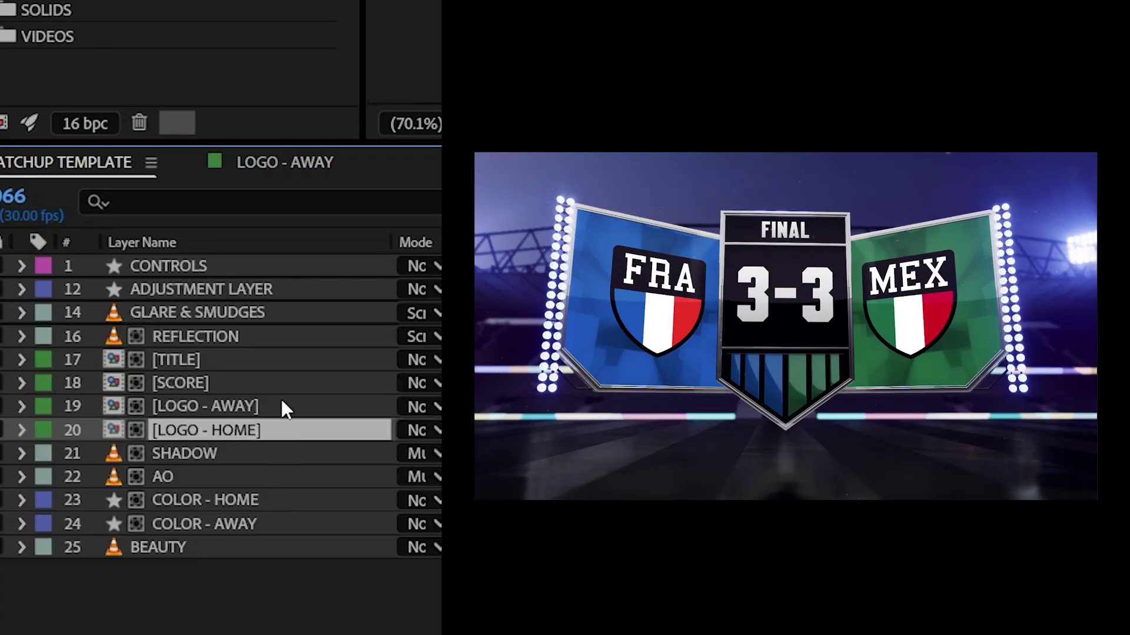
double_click(282, 406)
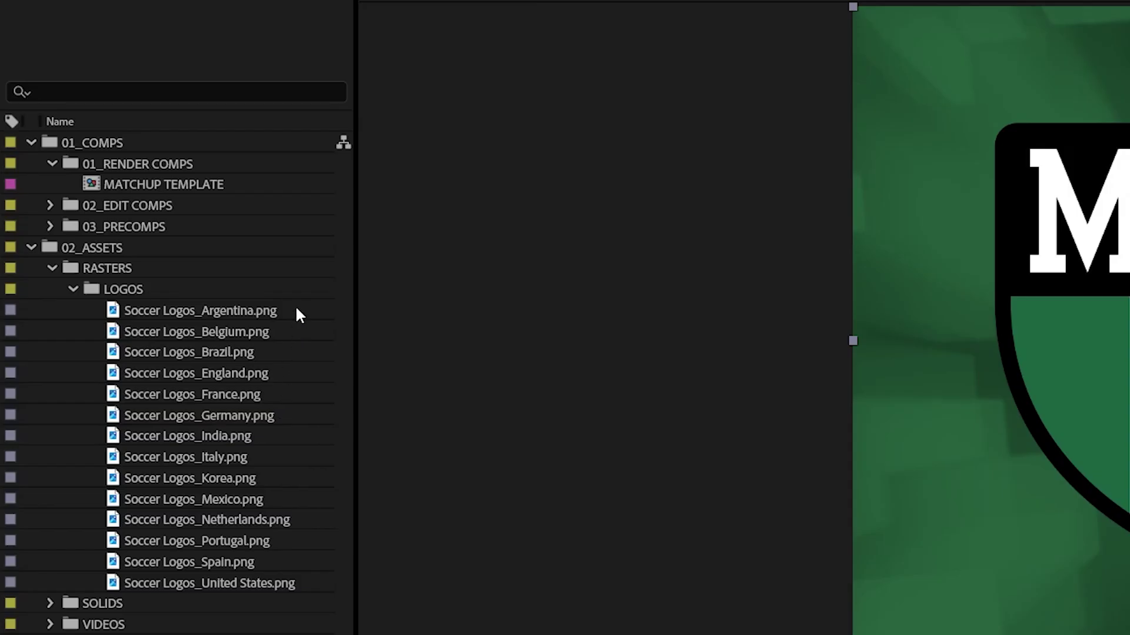
left_click_drag(295, 310, 539, 349)
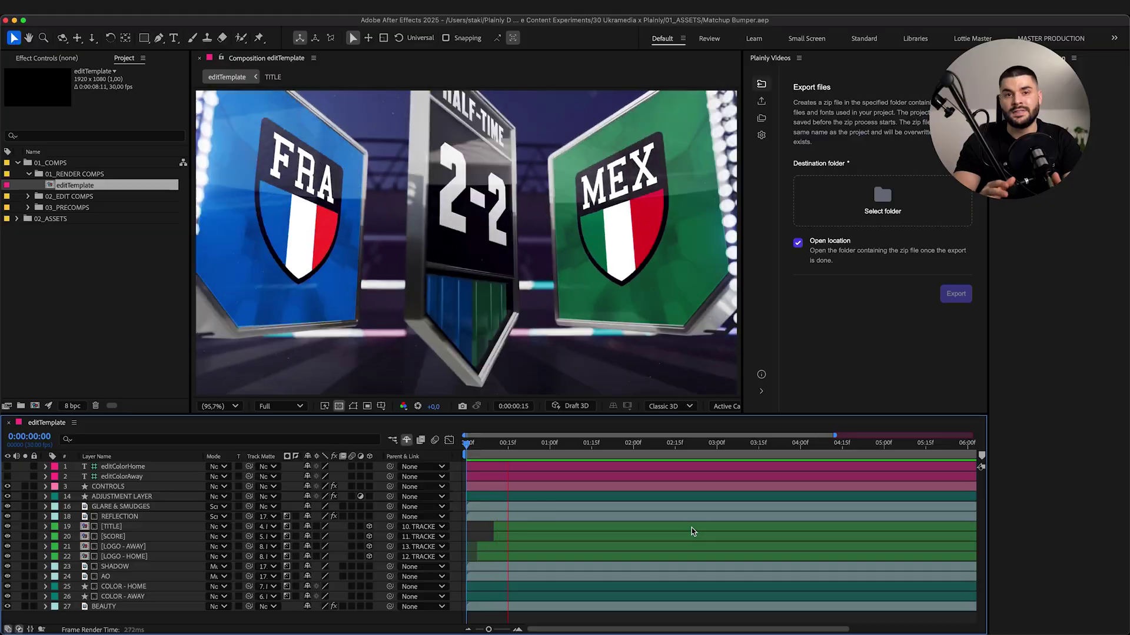
Open the title precomp from the timeline to check its layers.
double_click(771, 525)
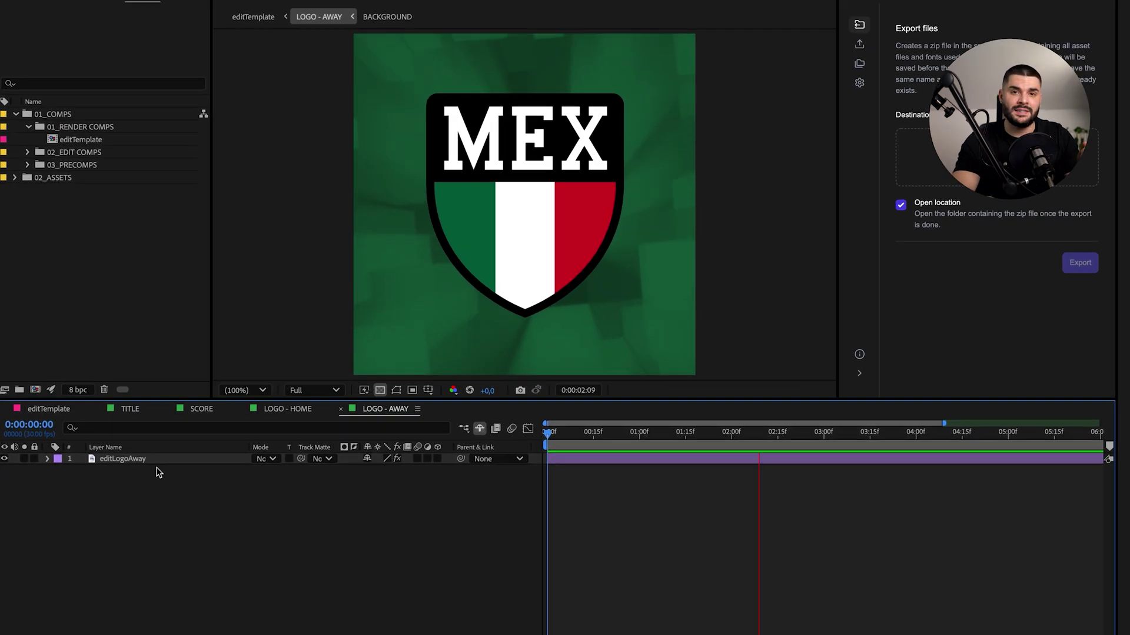
Upload the After Effects project to Plainly as Matchup Bumper with the tag sports.
left_click(114, 468)
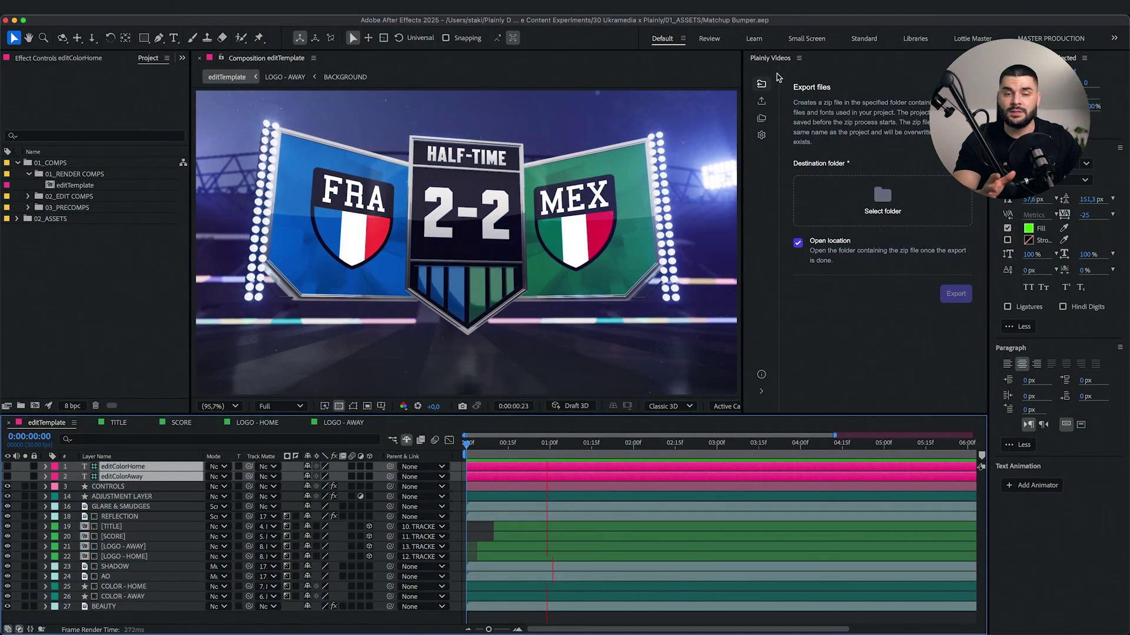
left_click(762, 101)
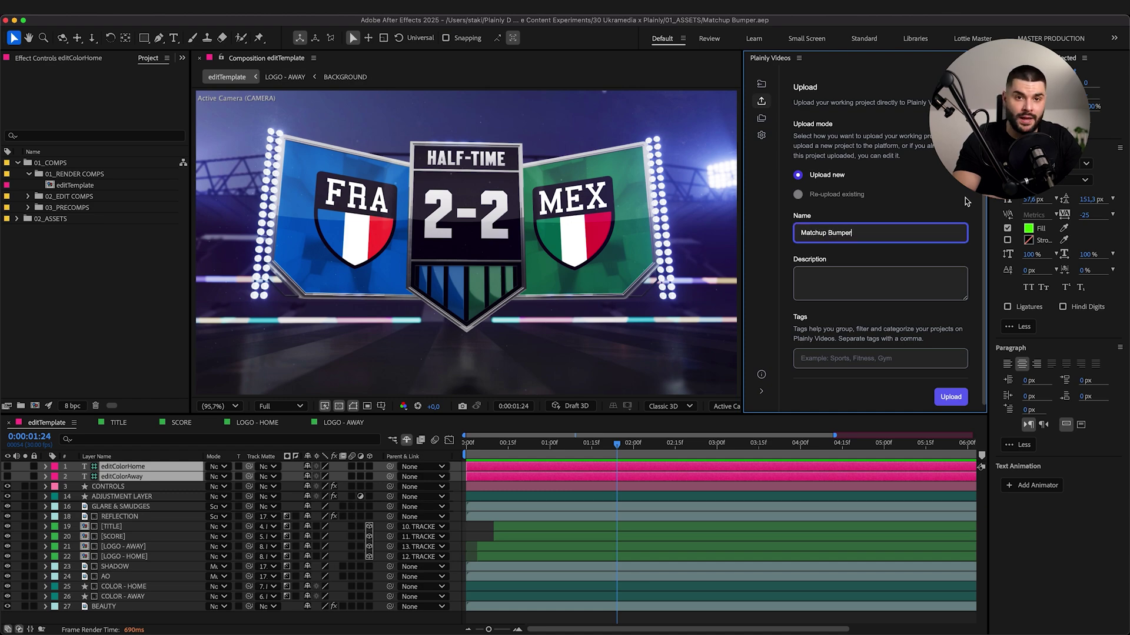
left_click(883, 363)
type("sport")
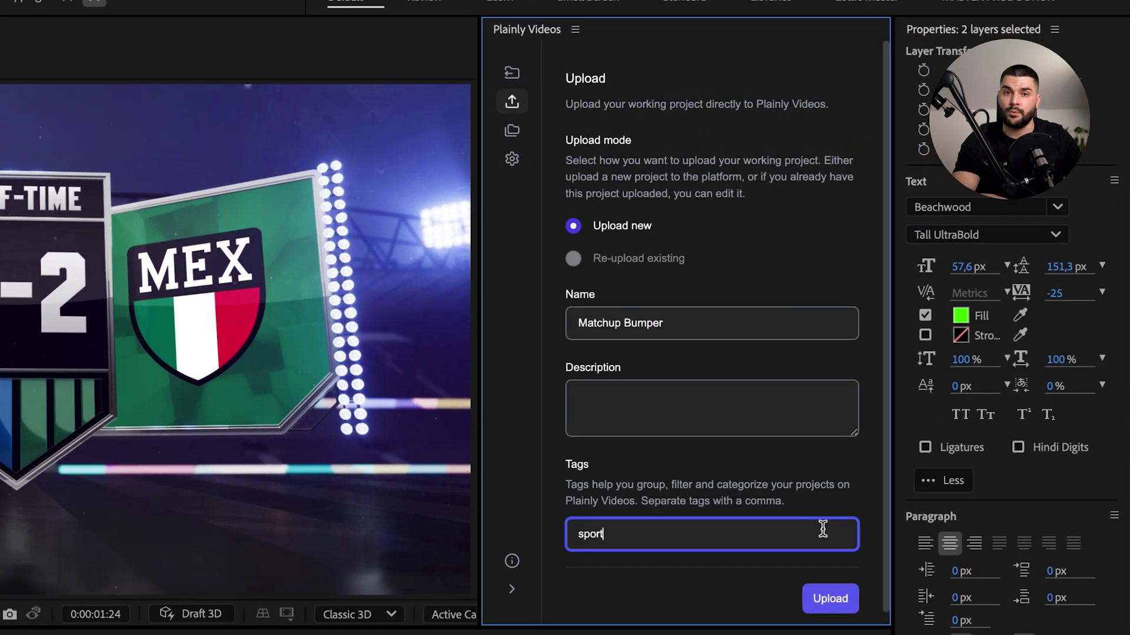
type("s")
left_click(821, 599)
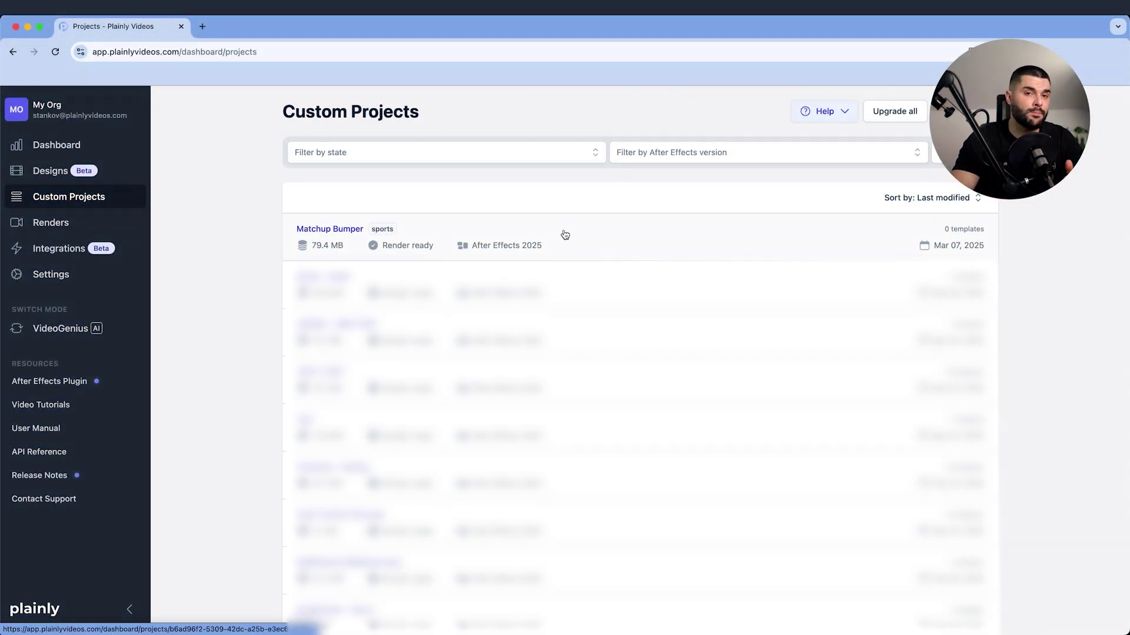
Auto-generate the Matchup Bumper template from prefixed layers and start a CSV batch render.
left_click(565, 235)
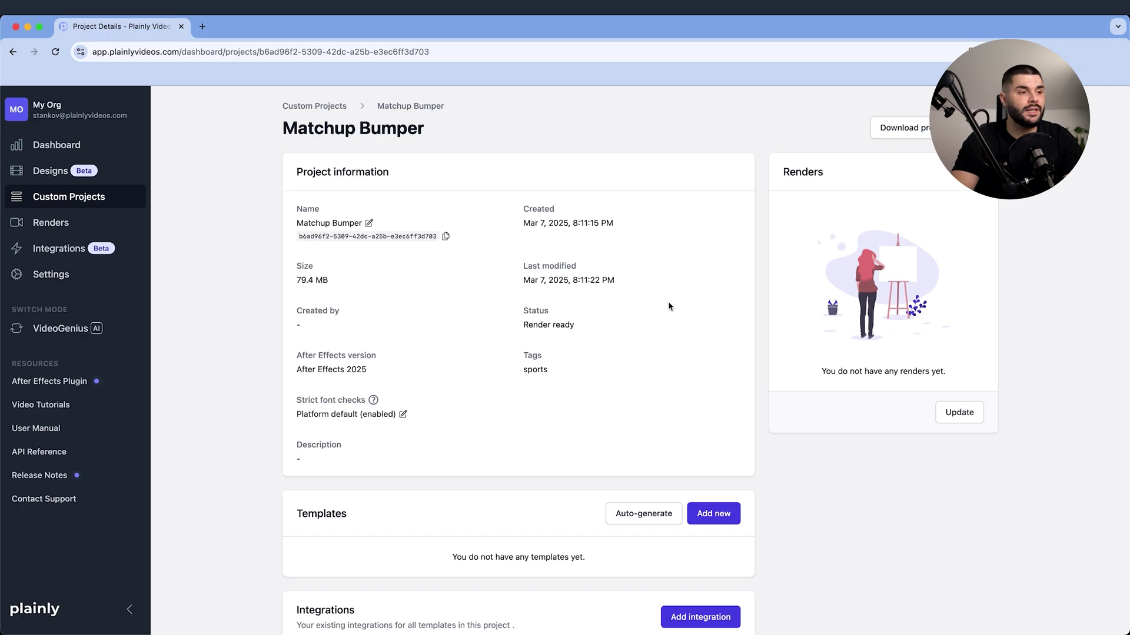
scroll(669, 306, "down", 5)
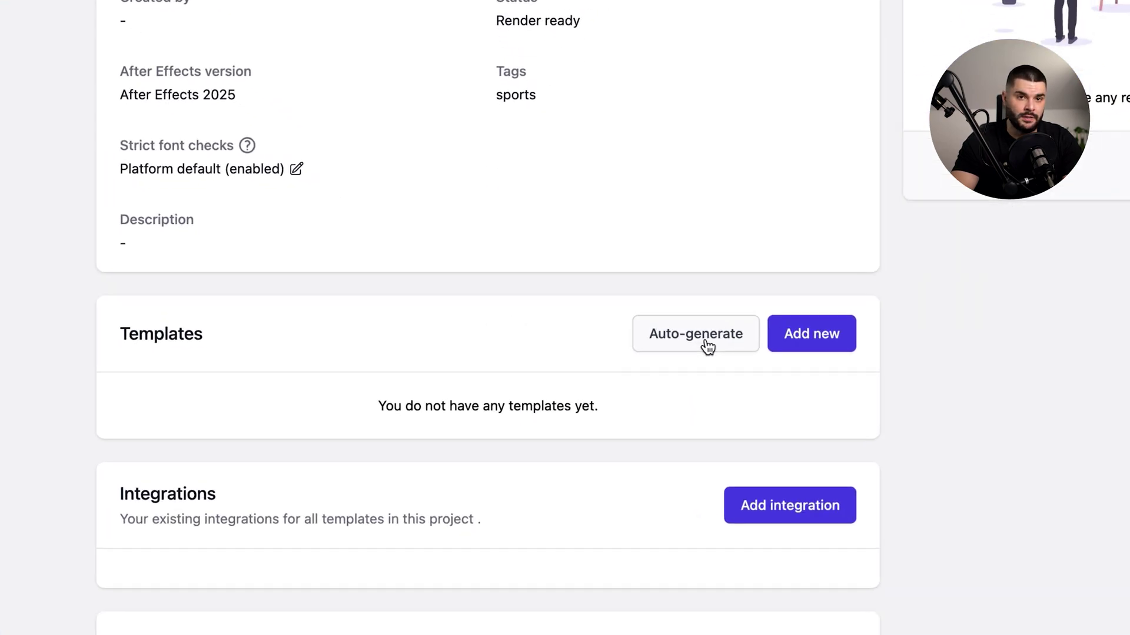
left_click(654, 303)
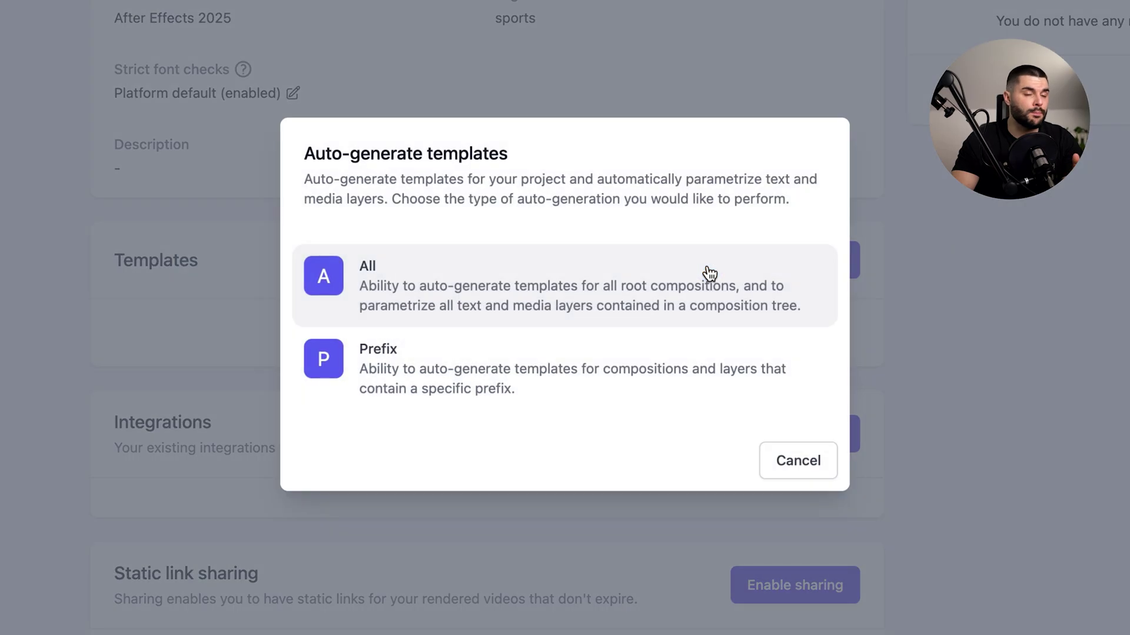
left_click(447, 385)
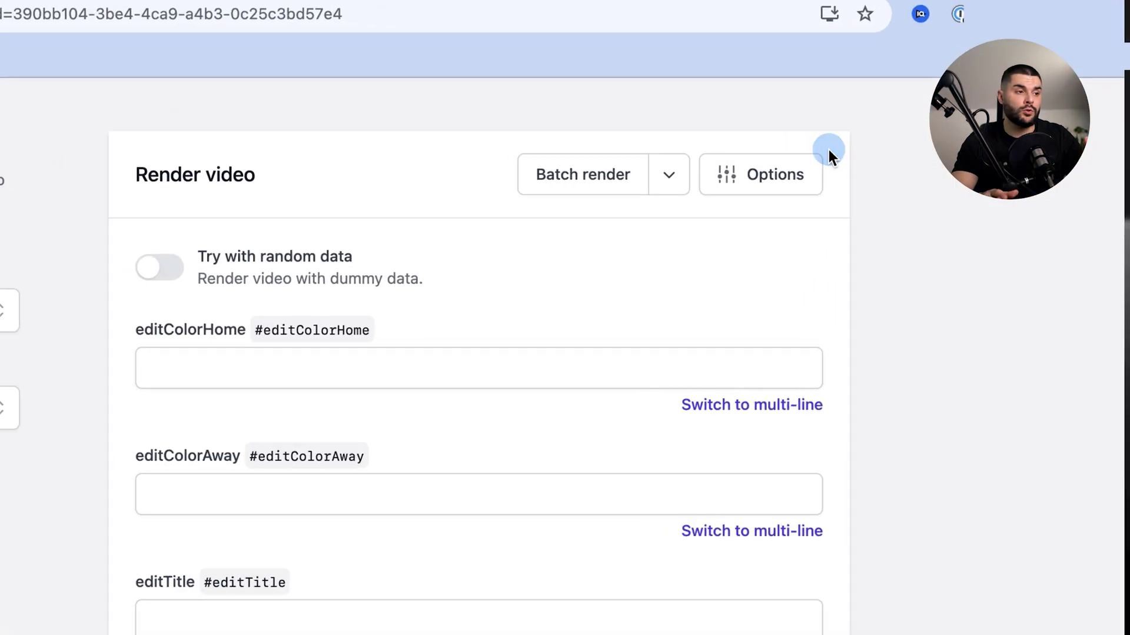
left_click(549, 184)
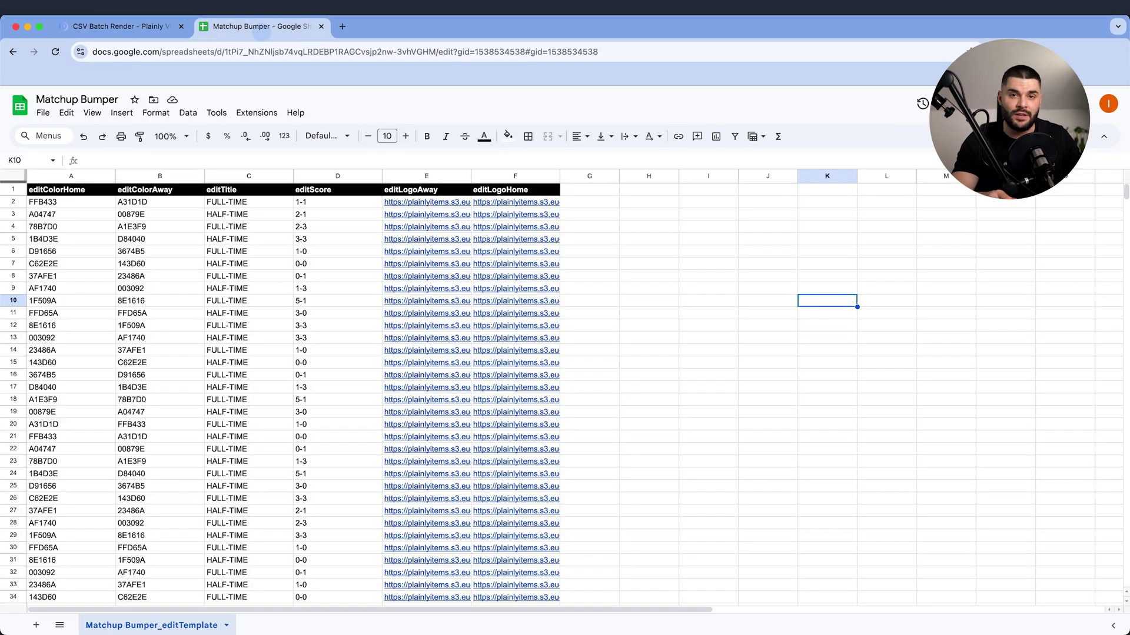
Download the sheet as CSV and load Matchup Bumper.csv into the batch render.
scroll(1102, 176, "down", 1)
scroll(1125, 194, "up", 1)
mouse_move(1125, 188)
left_mouse_down()
mouse_move(1124, 213)
mouse_move(1124, 193)
left_mouse_up()
scroll(450, 274, "down", 10)
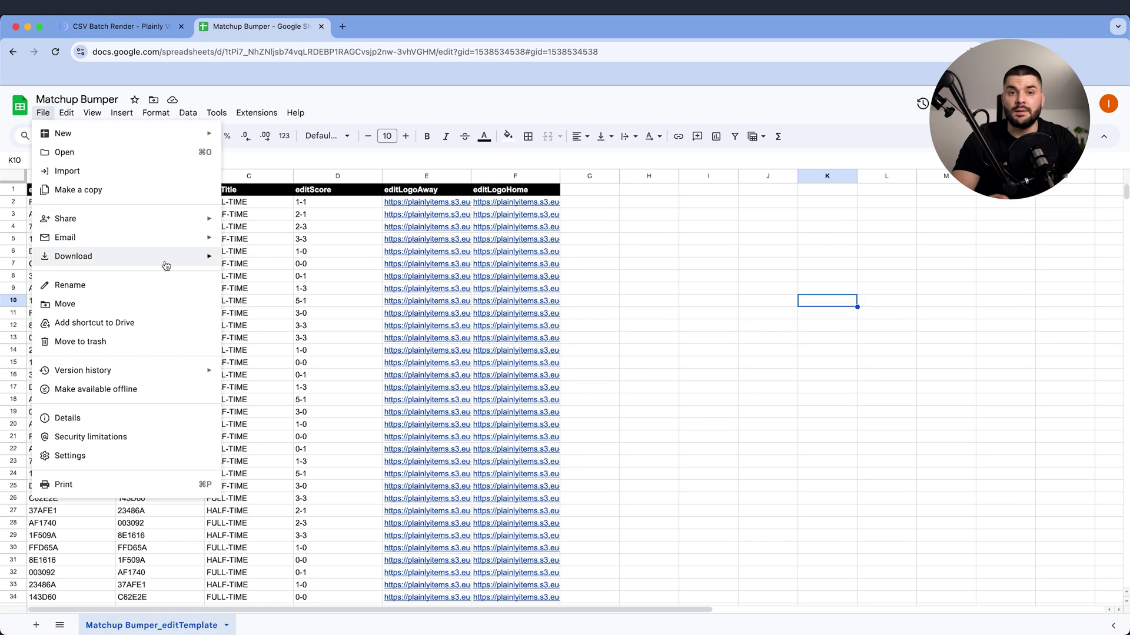
mouse_move(169, 255)
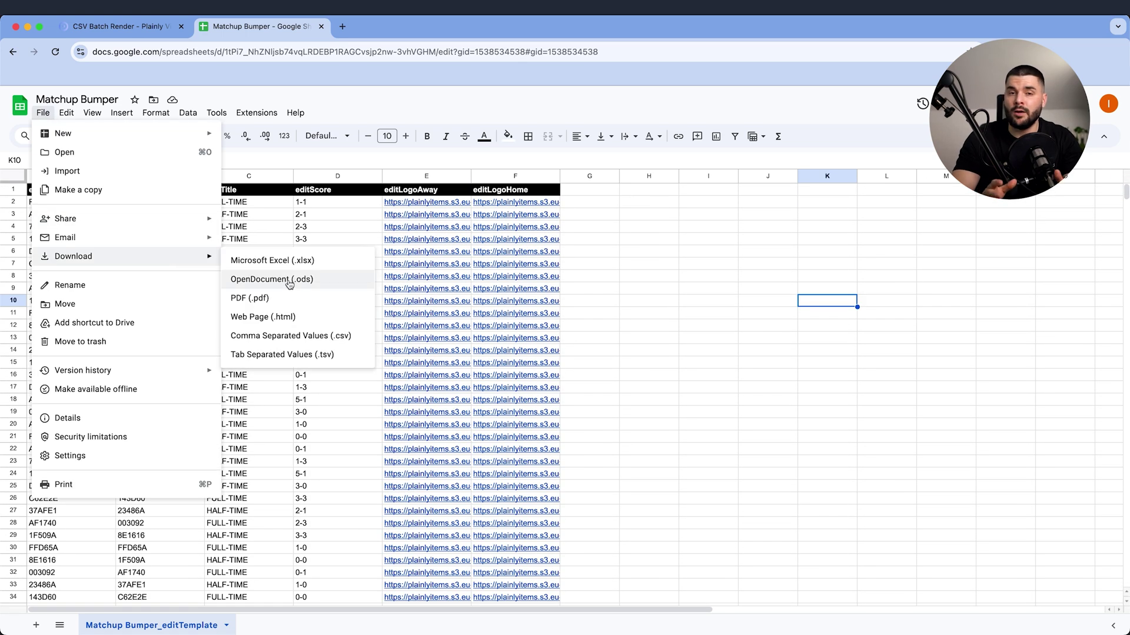
left_click(324, 334)
left_click(136, 27)
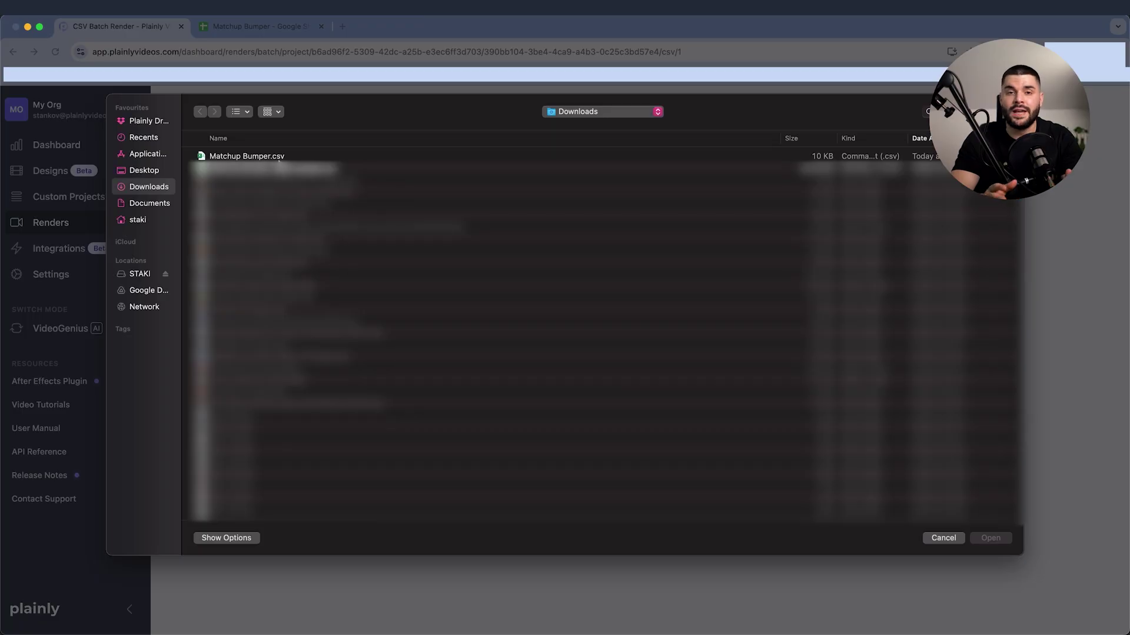
double_click(248, 156)
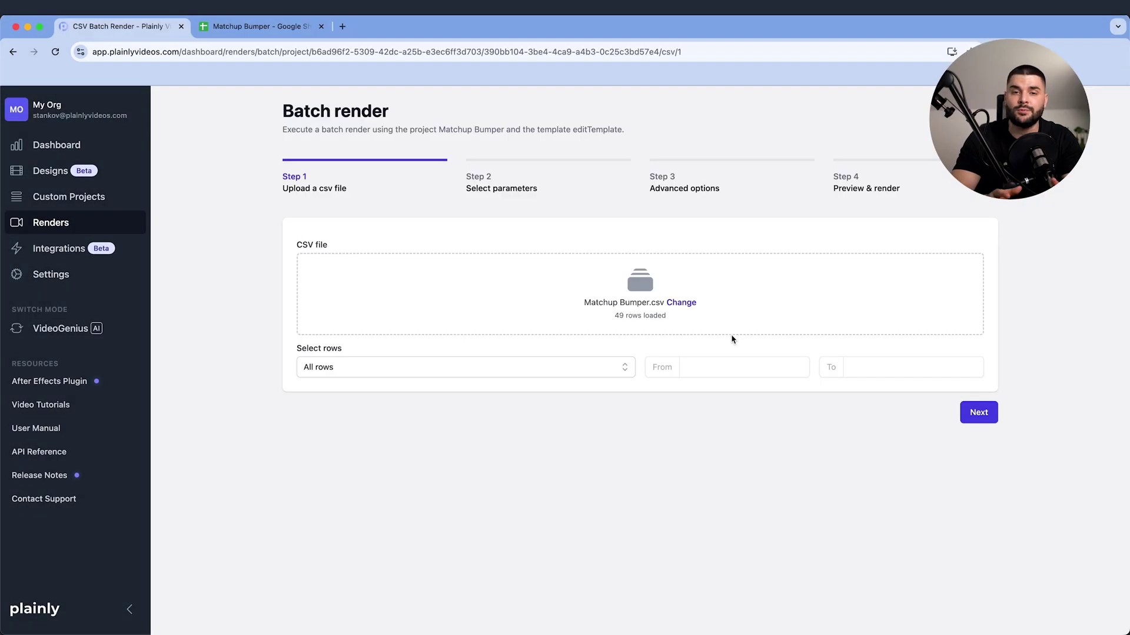
Step through parameters and advanced options (output format, captions, thumbnails), render, and view all renders.
left_click(979, 412)
scroll(641, 353, "down", 10)
left_click(977, 545)
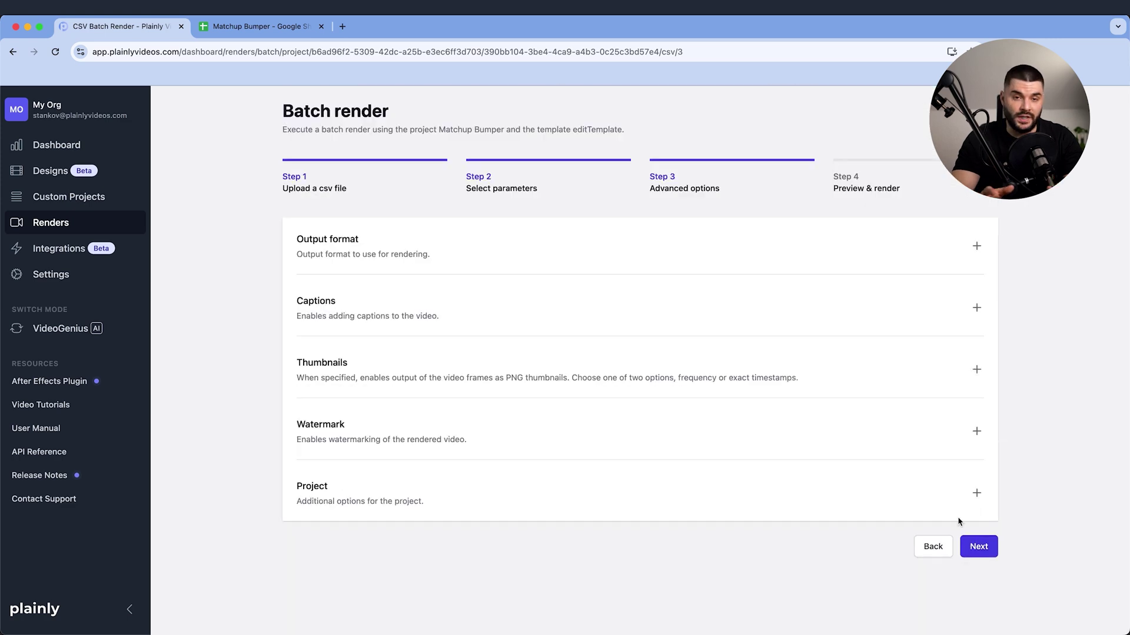
left_click(980, 248)
left_click(980, 249)
left_click(976, 309)
left_click(976, 311)
left_click(977, 371)
left_click(378, 493)
left_click(976, 369)
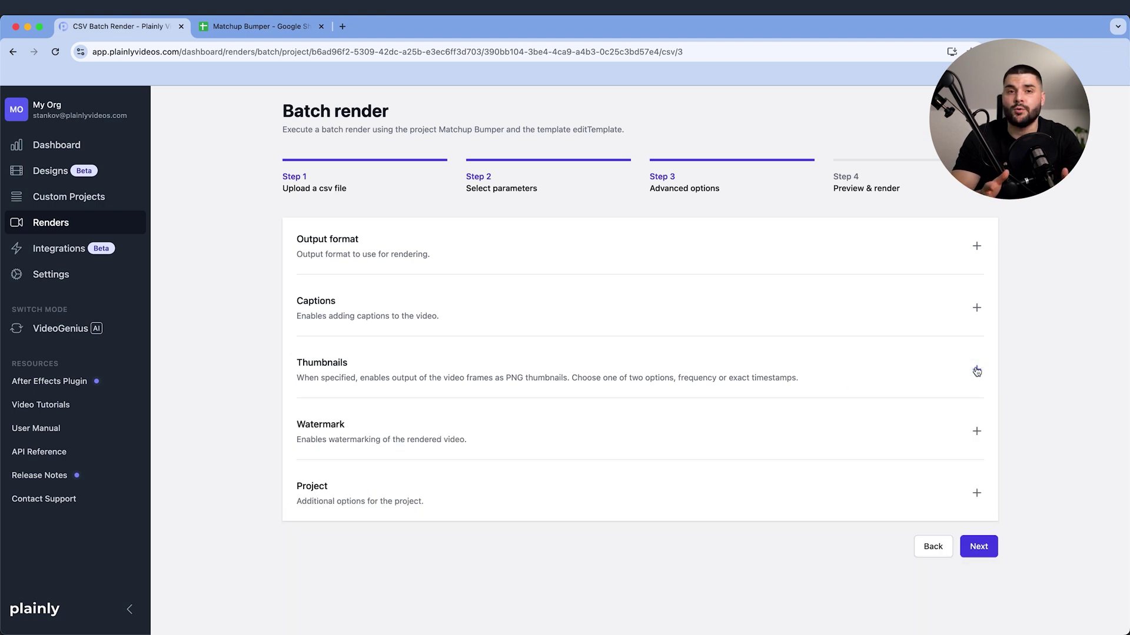
left_click(979, 546)
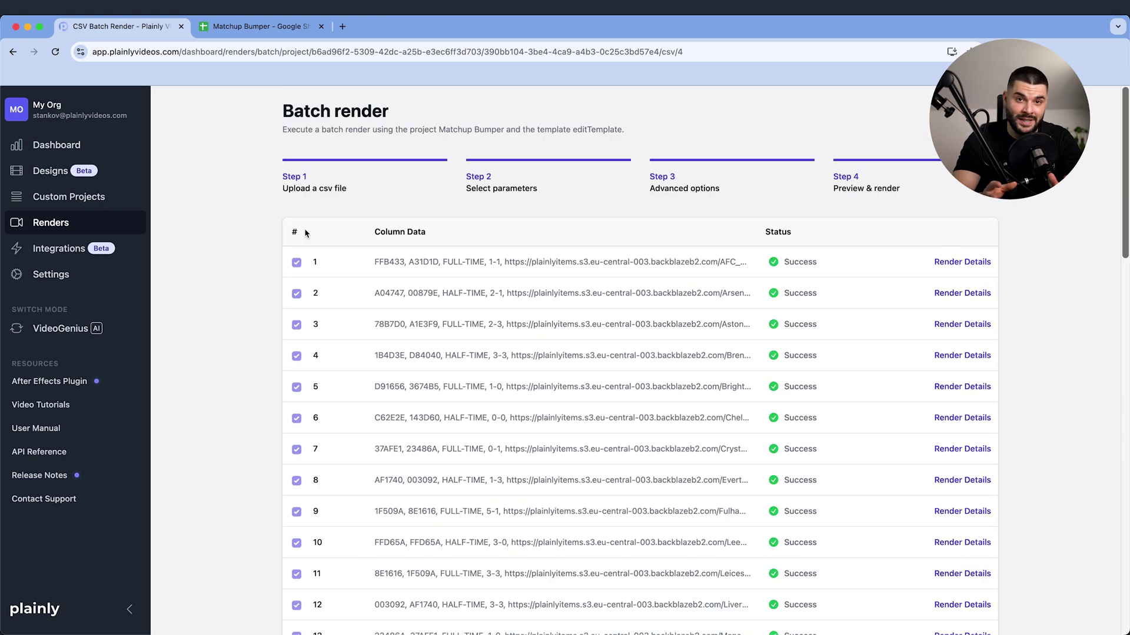
left_click(78, 223)
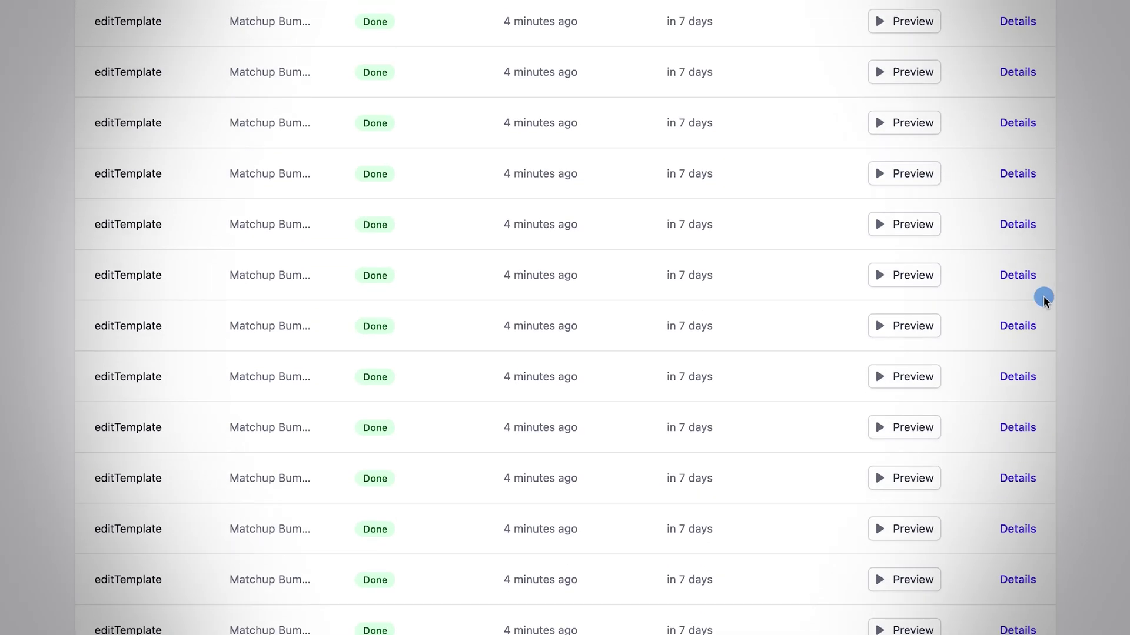
Batch-download the latest Matchup Bumper.csv renders into a chosen local folder.
scroll(1040, 310, "up", 10)
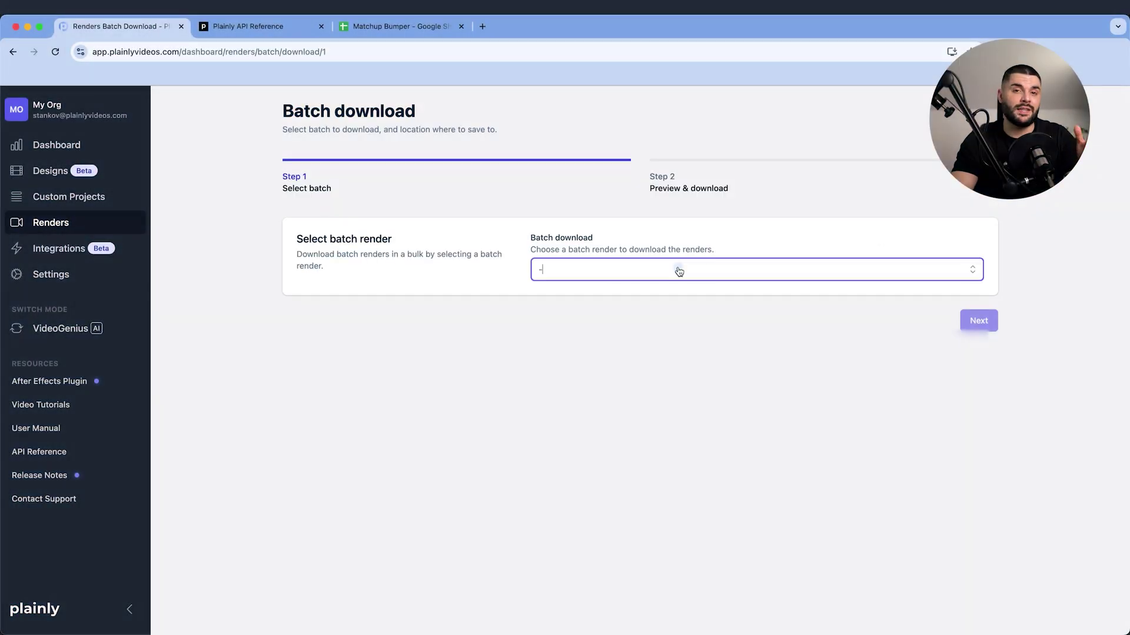
left_click(676, 271)
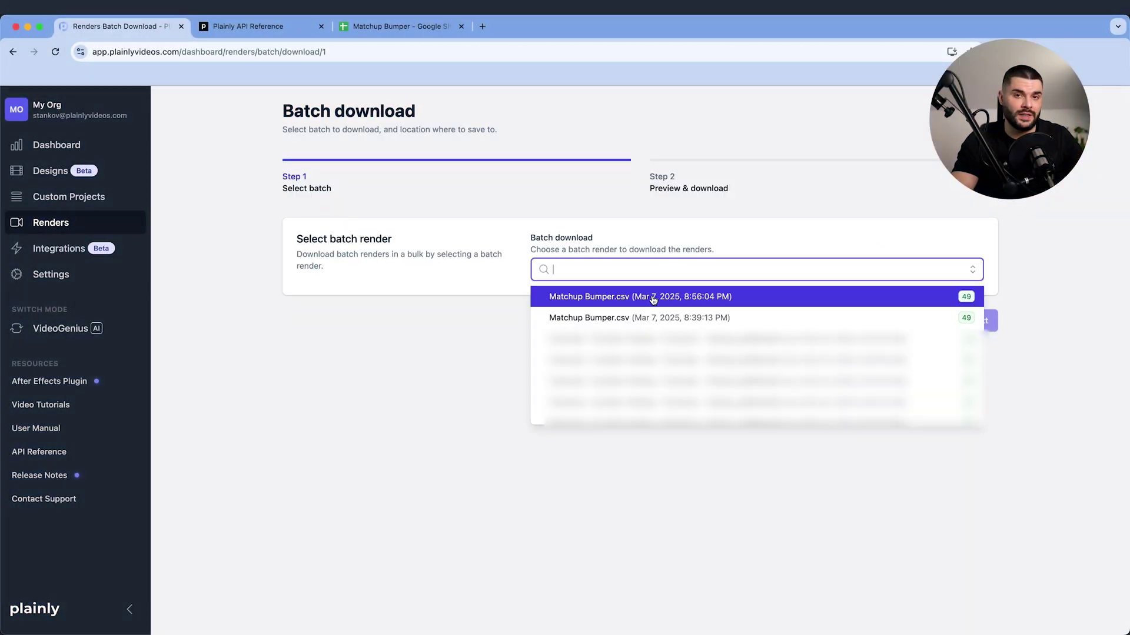
left_click(545, 295)
left_click(974, 315)
left_click(989, 611)
left_click(989, 535)
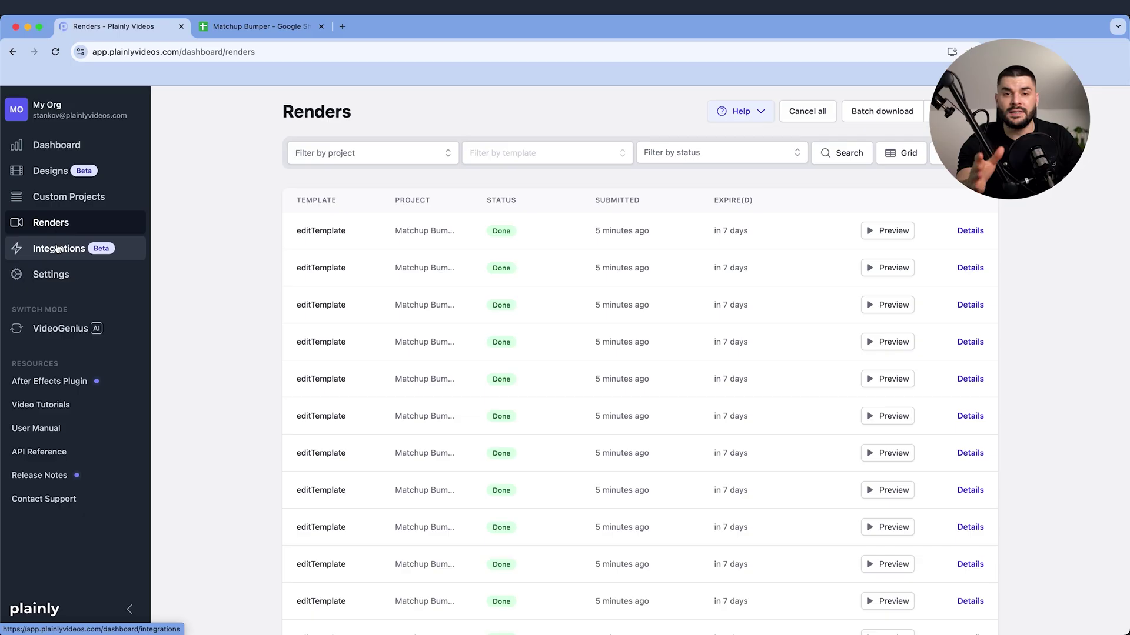
Filter Integrations to project Matchup Bumper, template editTemplate, and type Render triggers.
left_click(55, 248)
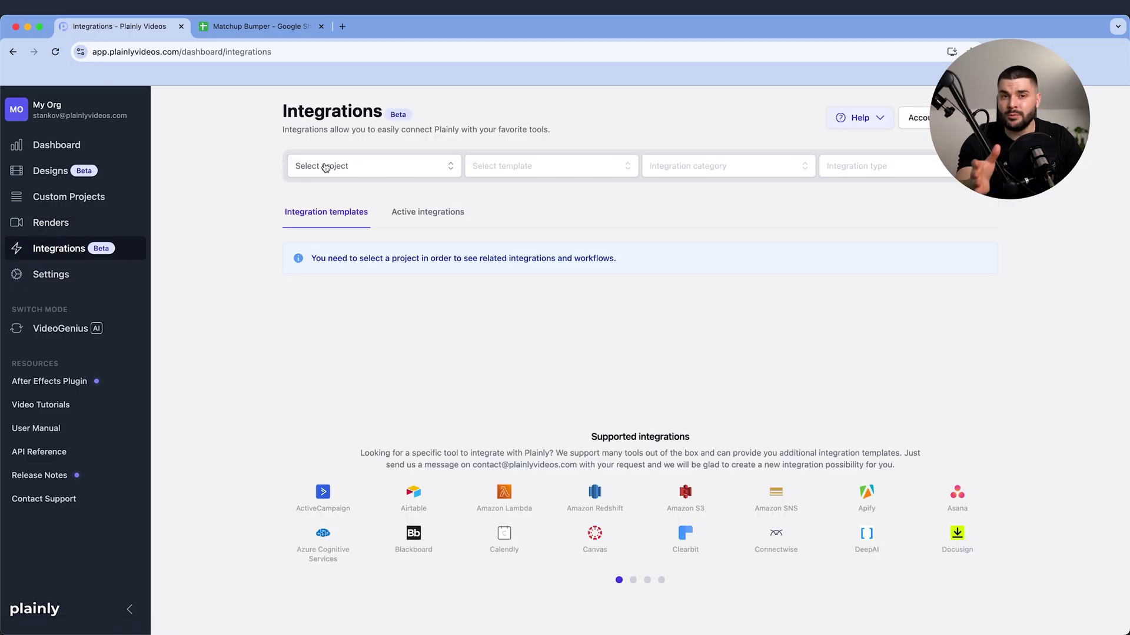
left_click(325, 167)
type("matc")
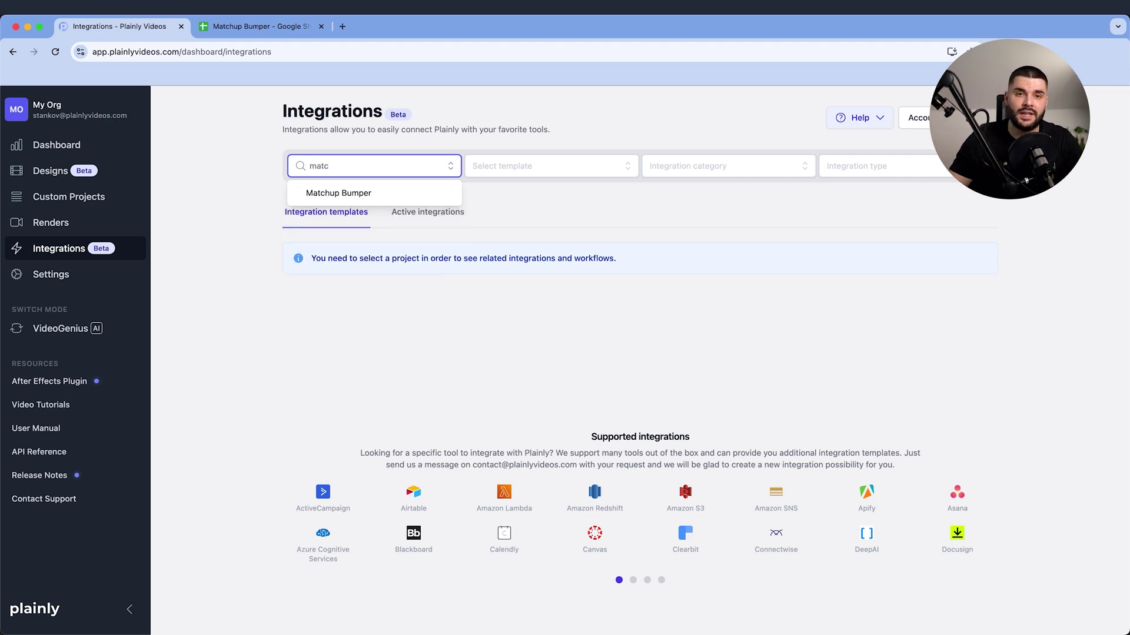
left_click(376, 193)
left_click(575, 171)
left_click(551, 192)
left_click(884, 166)
left_click(883, 214)
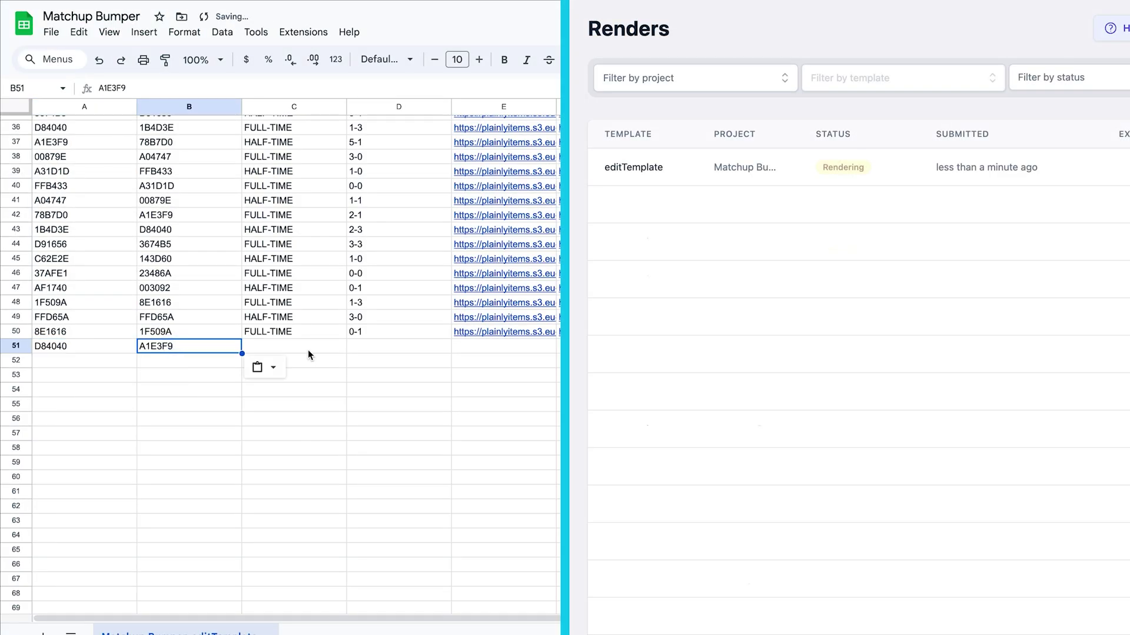
Enter HALF-TIME in C51 and fill row 52 with 23486A, 143D60, FULL-TIME, a logo URL and 3-0.
type("HALF-TIME")
key("Return")
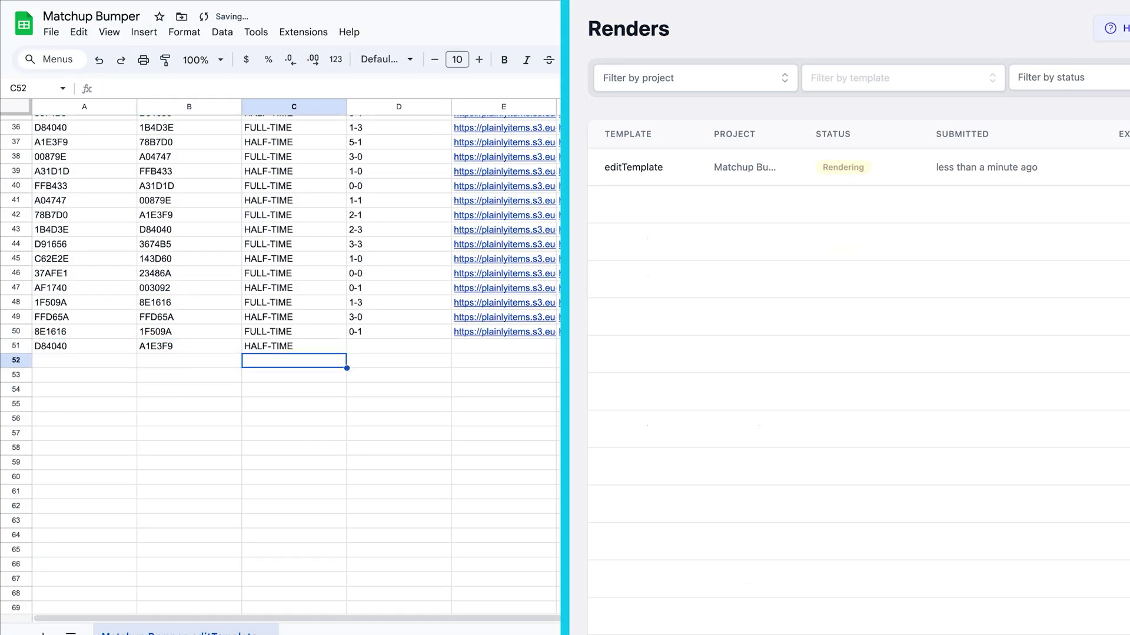
left_click(84, 360)
type("23486A")
left_click(189, 361)
type("143D60")
left_click(283, 361)
type("FULL-TIME")
key("Return")
left_click(470, 360)
key("ctrl+v")
type("3-0")
Start row 53 with away colour A1E3F9 and status HALF-TIME.
left_click(110, 375)
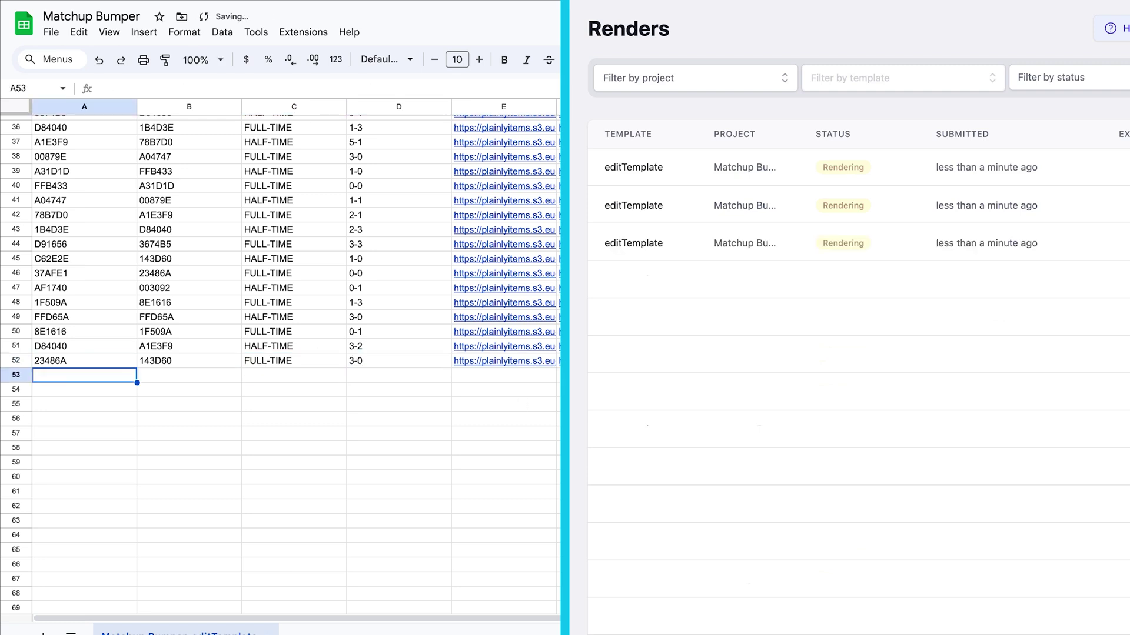
left_click(187, 376)
type("A1E3F9")
left_click(283, 375)
type("HALF-TIME")
left_click(373, 377)
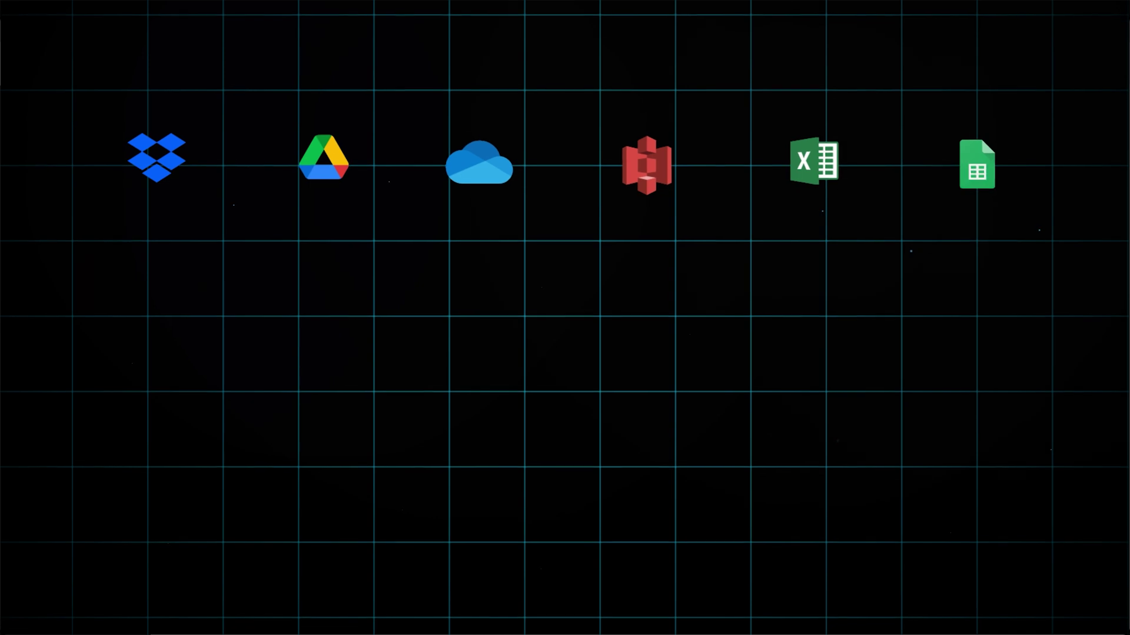